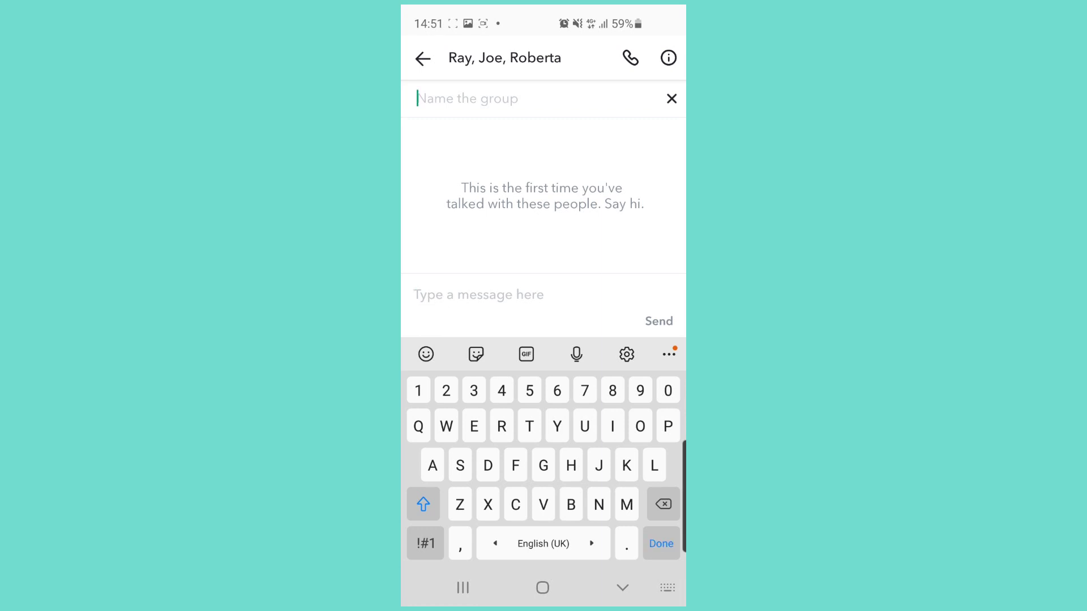
Enter 'Marketing' as the new group's name and confirm it
type("M")
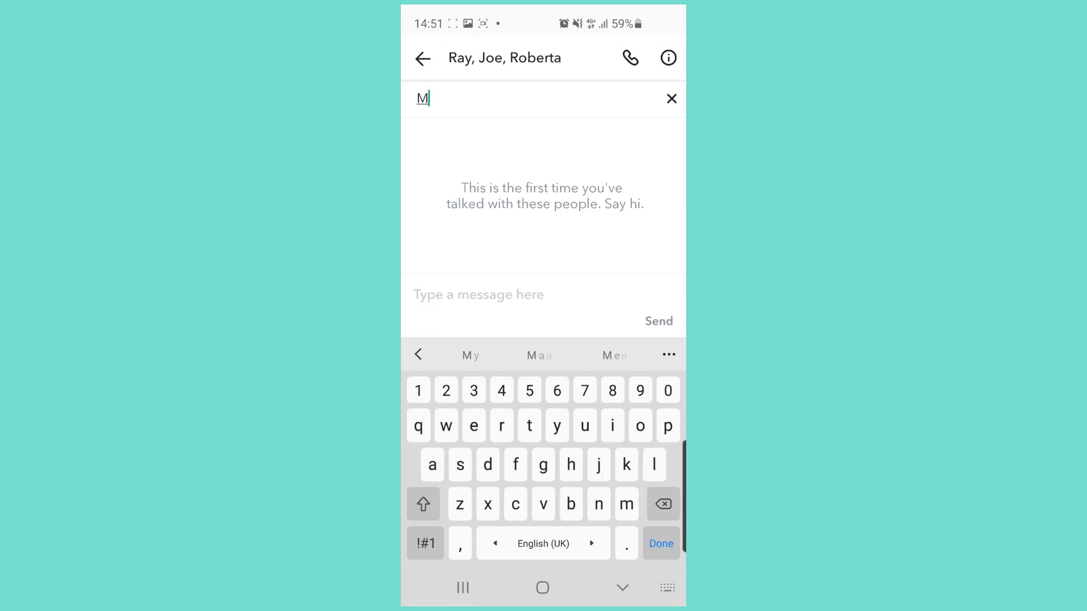
type("arket")
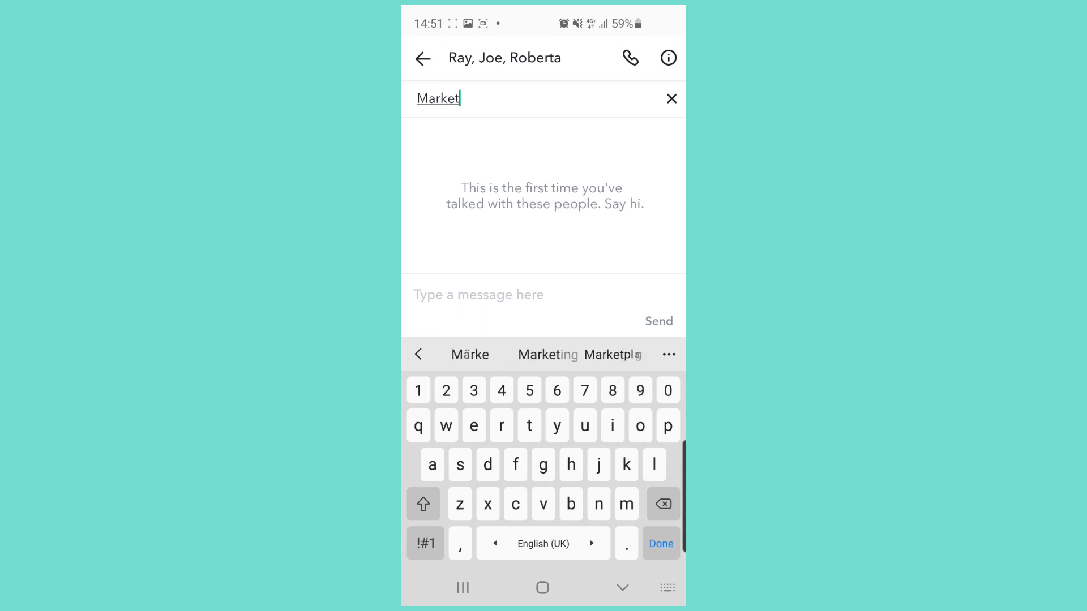
type("ing")
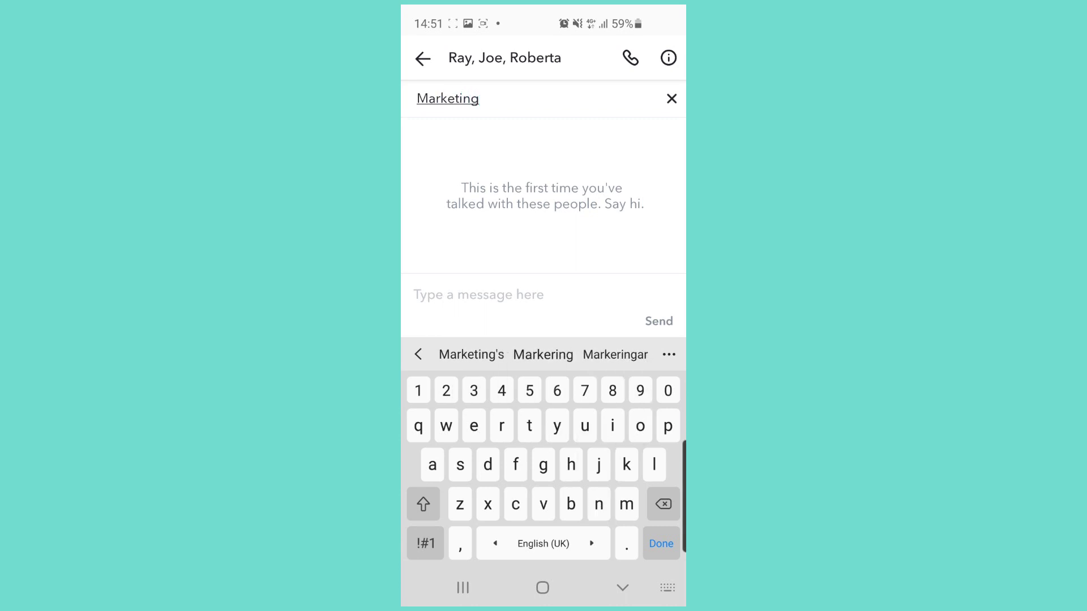
key("Return")
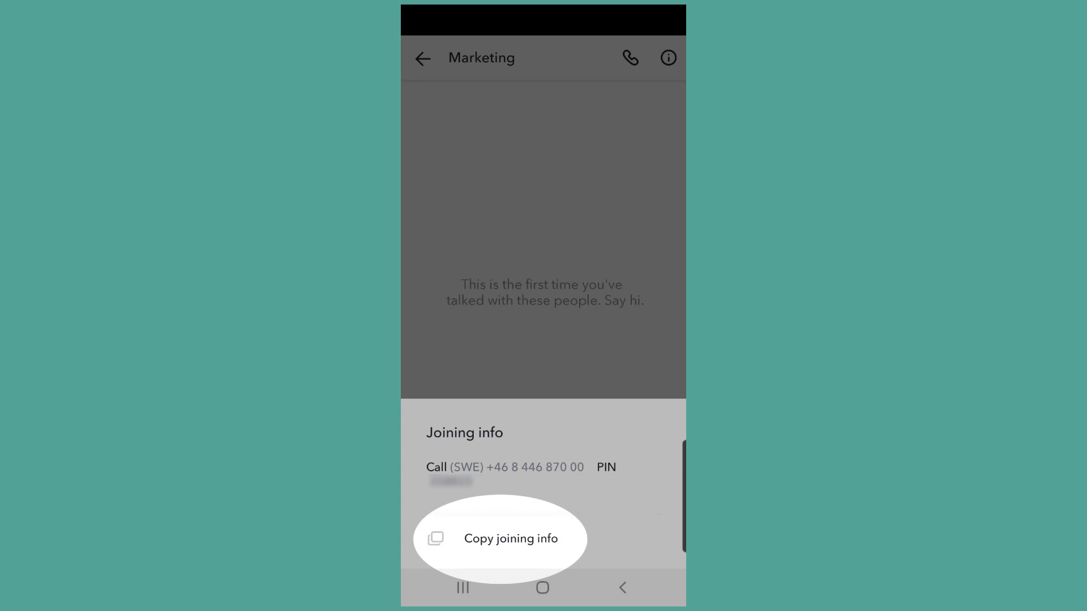
Copy the Marketing group's conference joining info
left_click(509, 539)
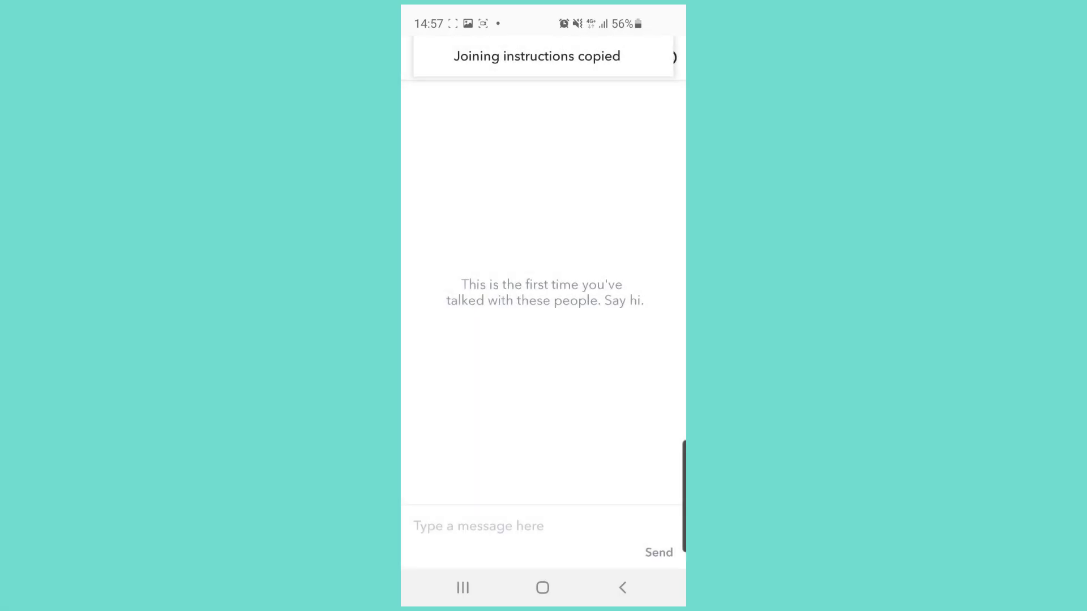
Switch to the blank Samsung Notes note and paste the joining instructions into its body
left_click(463, 588)
left_click(543, 340)
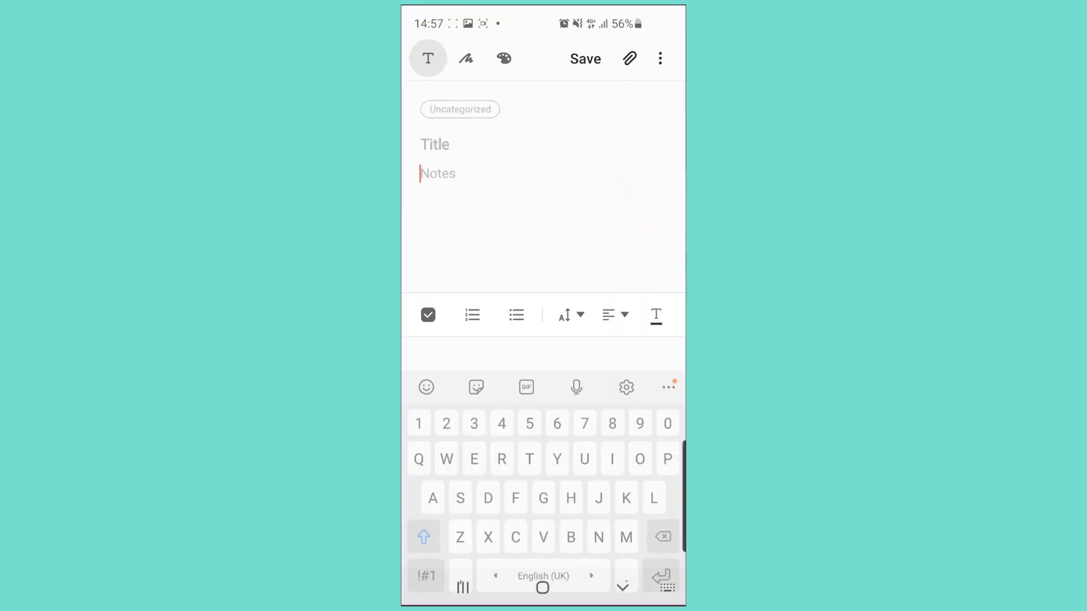
left_click(420, 179)
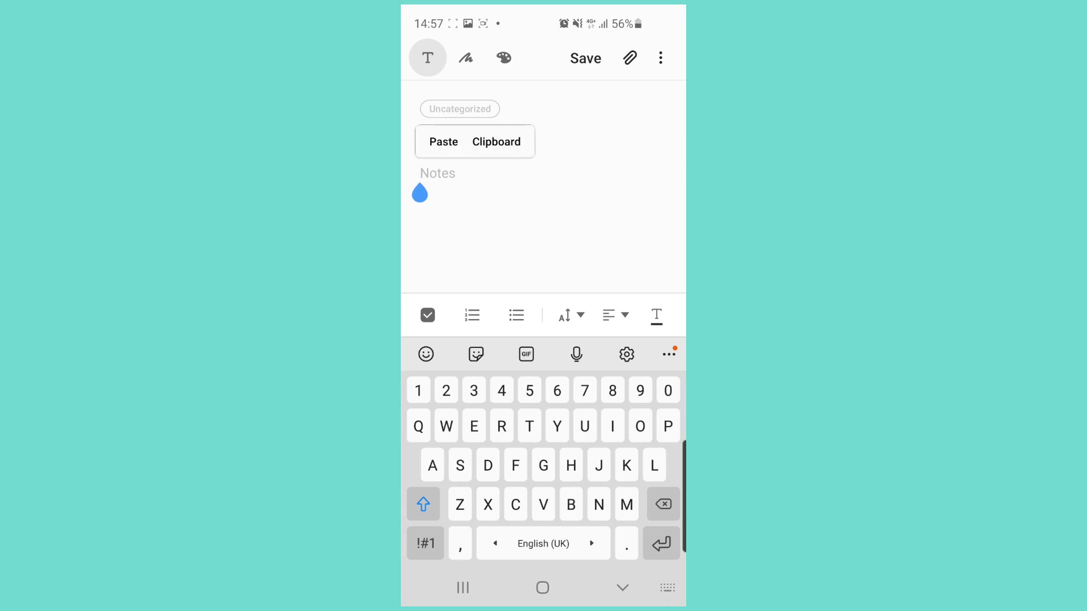
left_click(441, 142)
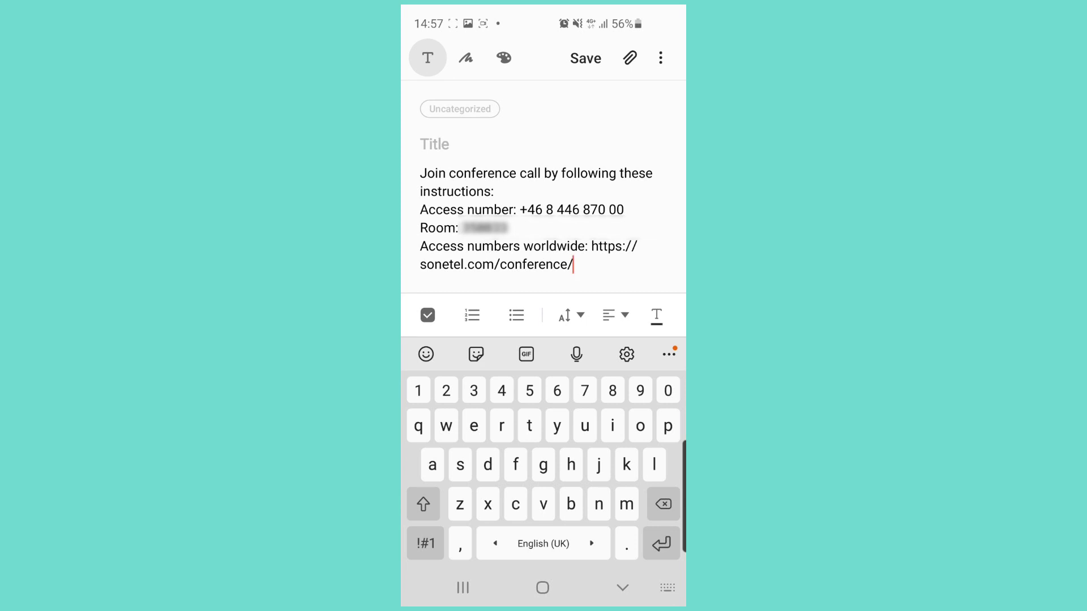
Switch back to the Sonetel Marketing group chat via recent apps
left_click(463, 588)
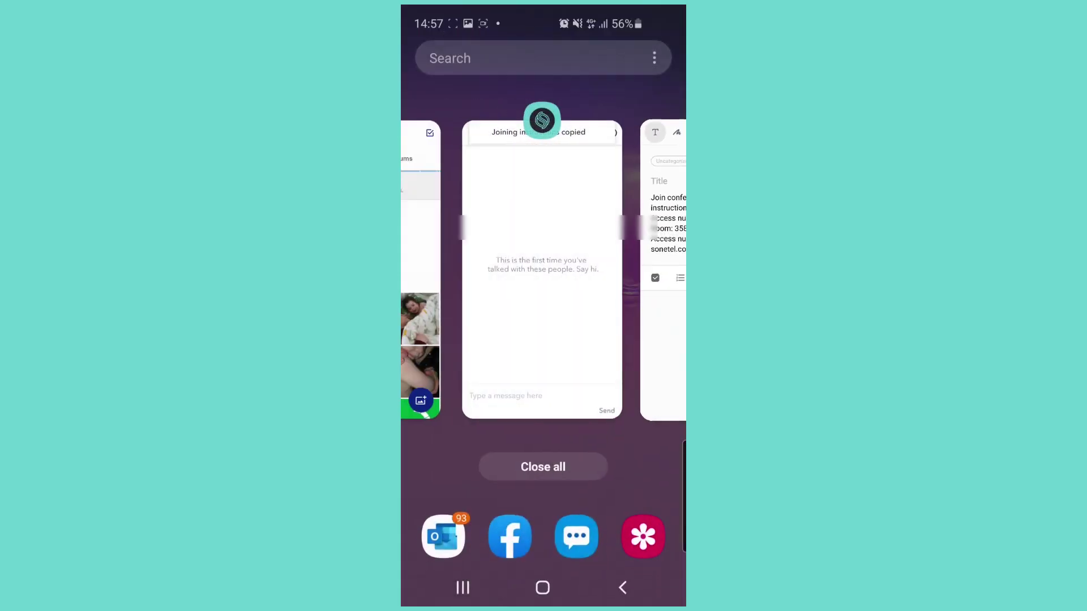
left_click(543, 266)
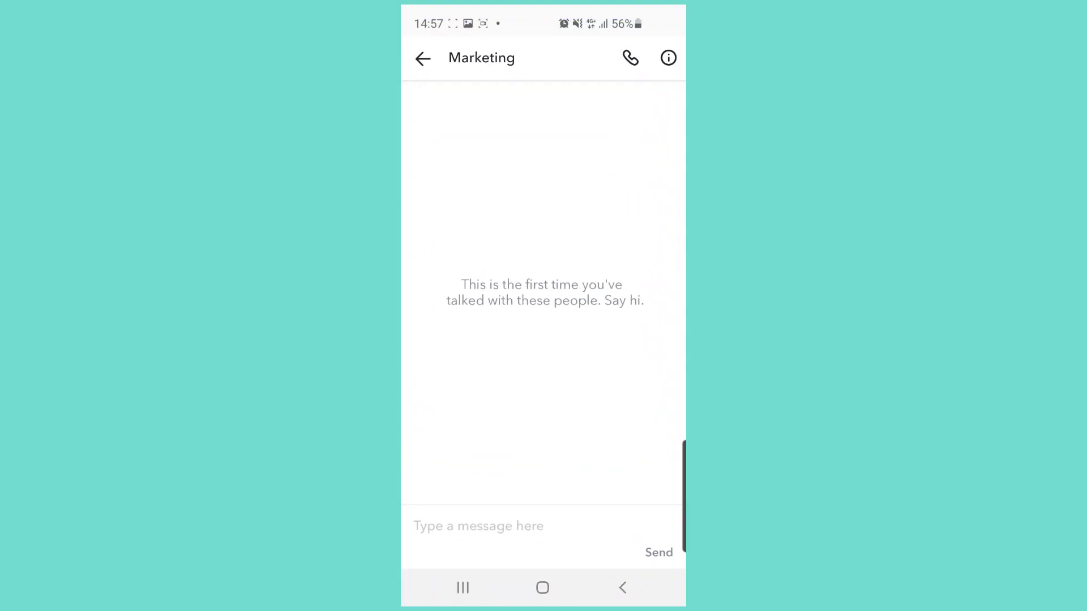